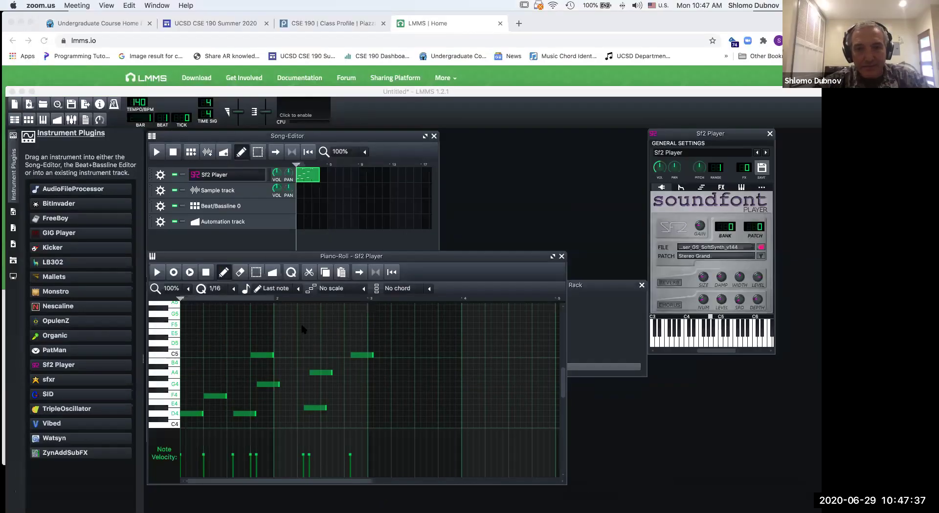
# - Switch to LMMS and erase the last C5 note and the A4 note from the piano roll
pyautogui.click(227, 245)
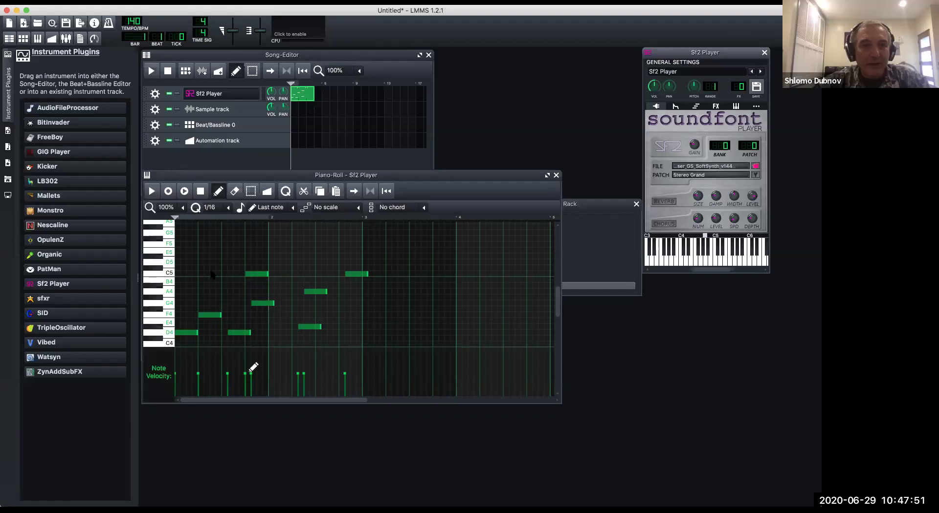
pyautogui.click(251, 192)
pyautogui.hotkey('shift', 'e')
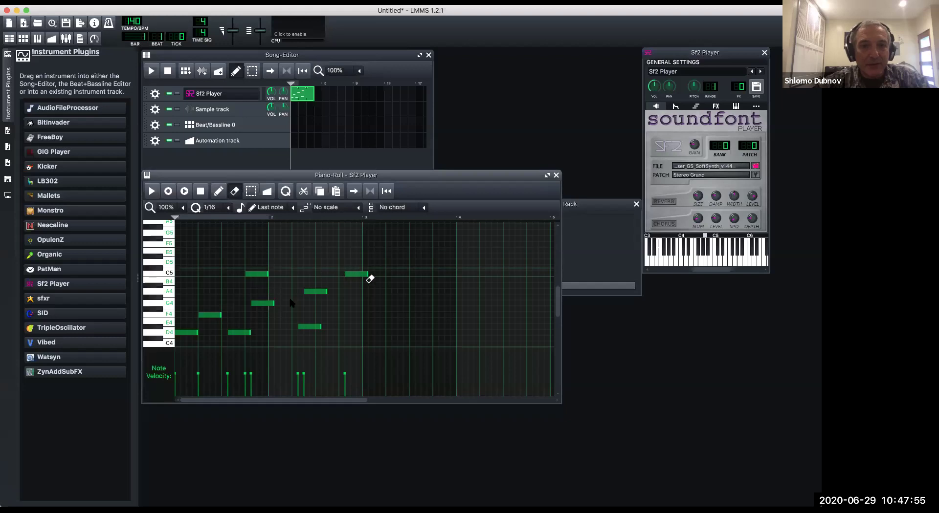
pyautogui.click(356, 274)
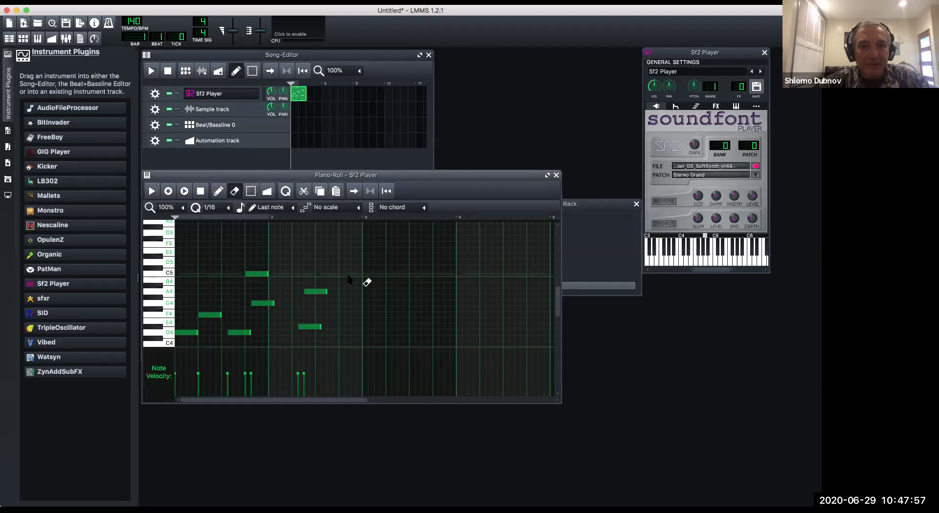
pyautogui.click(313, 291)
# - Clear all the remaining notes from the Sf2 Player pattern in the piano roll
pyautogui.click(251, 192)
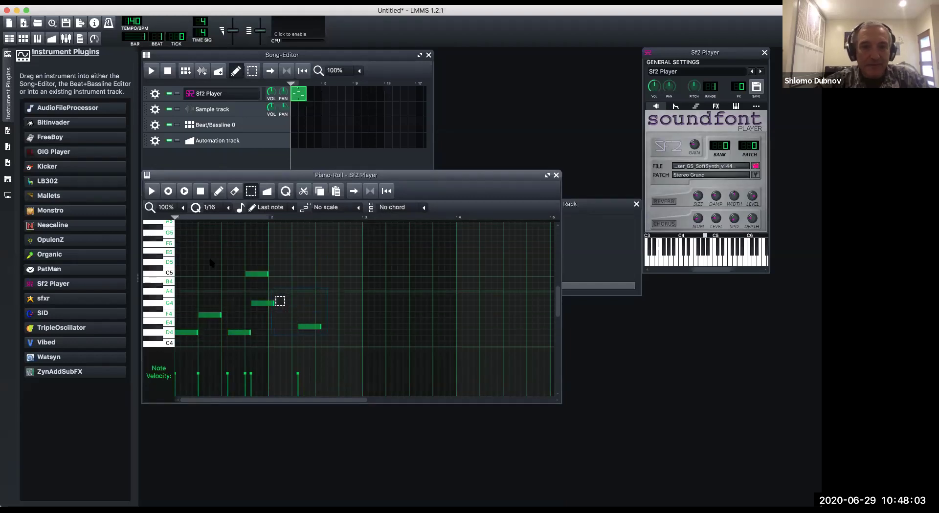
pyautogui.hotkey('ctrl', 'z')
pyautogui.hotkey('ctrl', 'z')
pyautogui.hotkey('ctrl', 'z')
pyautogui.hotkey('ctrl', 'z')
pyautogui.hotkey('ctrl', 'z')
pyautogui.hotkey('ctrl', 'z')
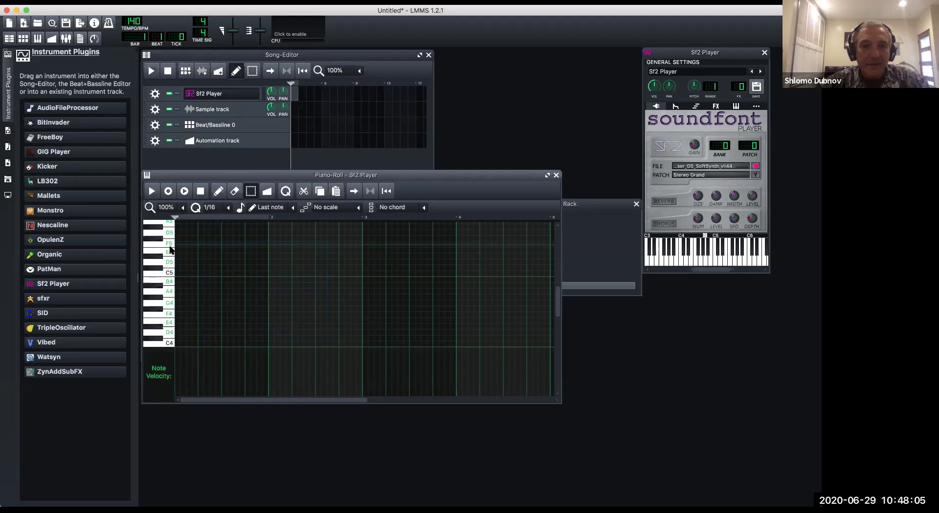
# - Draw a nine-note melody between G4 and D#5, starting on A4 in bar 1 and ending at bar 3, and play it back
pyautogui.click(219, 191)
pyautogui.click(187, 292)
pyautogui.click(210, 286)
pyautogui.click(236, 279)
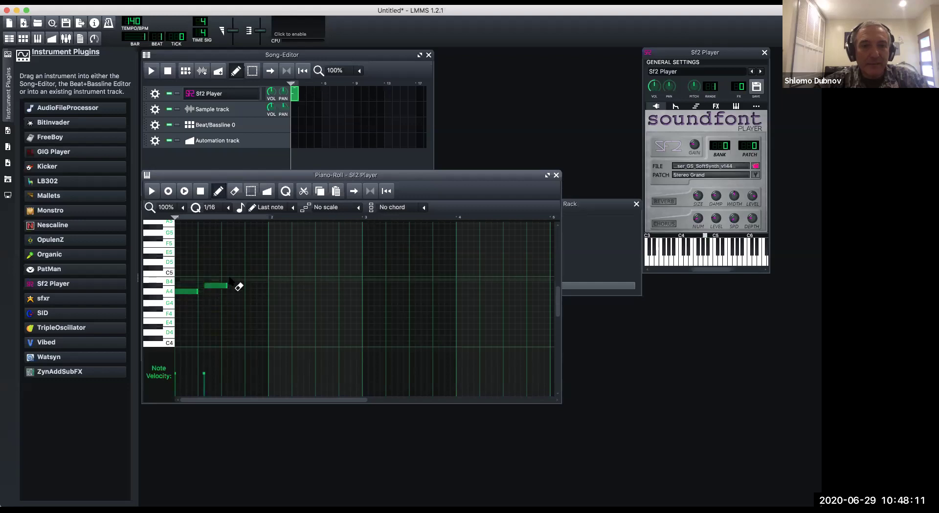
pyautogui.click(235, 303)
pyautogui.click(288, 268)
pyautogui.click(288, 297)
pyautogui.click(264, 285)
pyautogui.click(364, 286)
pyautogui.click(329, 256)
pyautogui.click(152, 190)
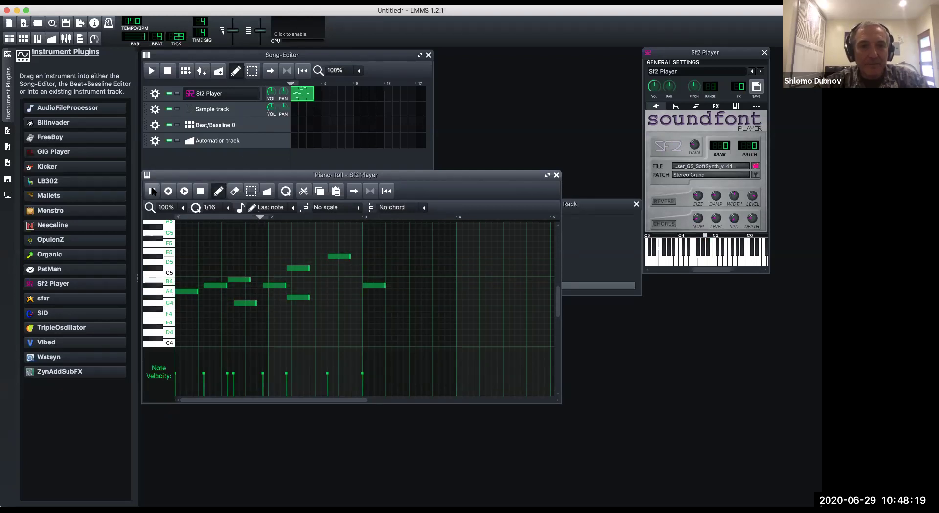
pyautogui.click(200, 190)
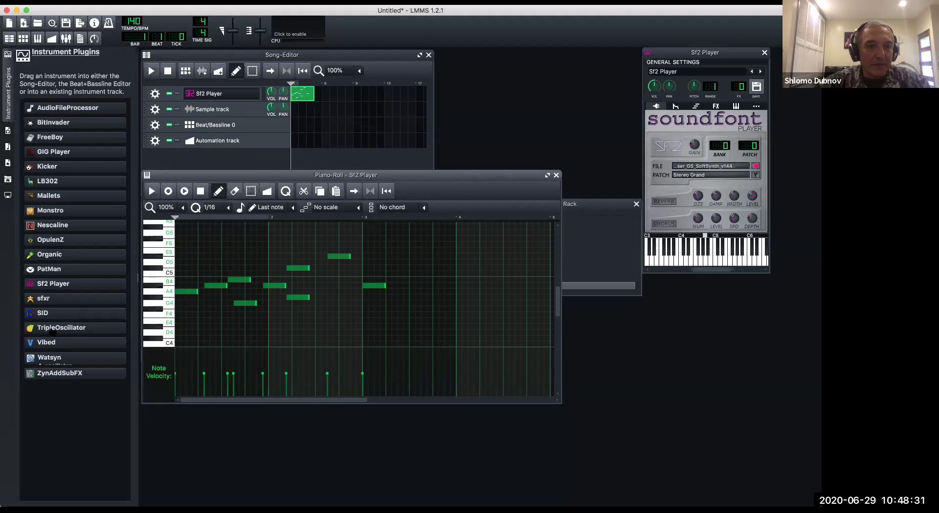
# - Replace the Sf2 Player instrument with TripleOscillator and play the melody with it
pyautogui.click(688, 257)
pyautogui.click(695, 257)
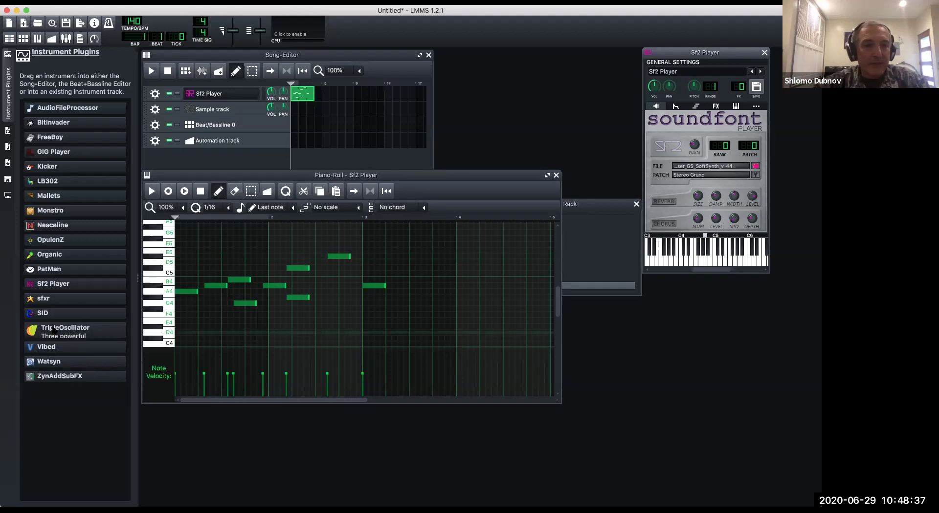
pyautogui.moveTo(53, 330); pyautogui.dragTo(686, 201)
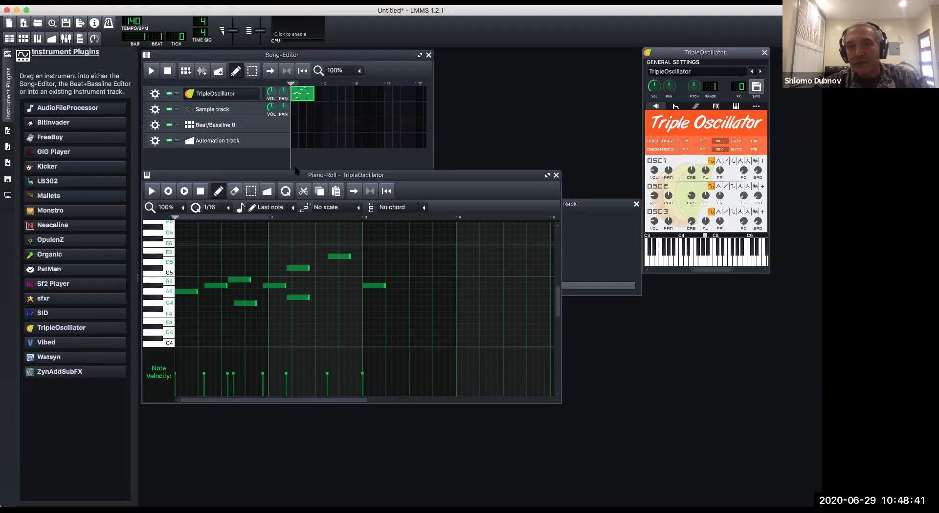
pyautogui.click(152, 191)
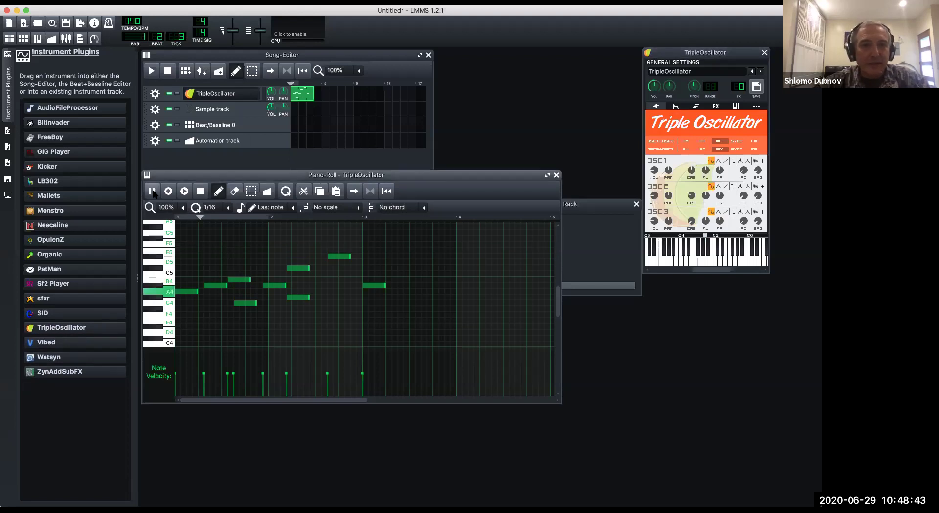
pyautogui.click(200, 192)
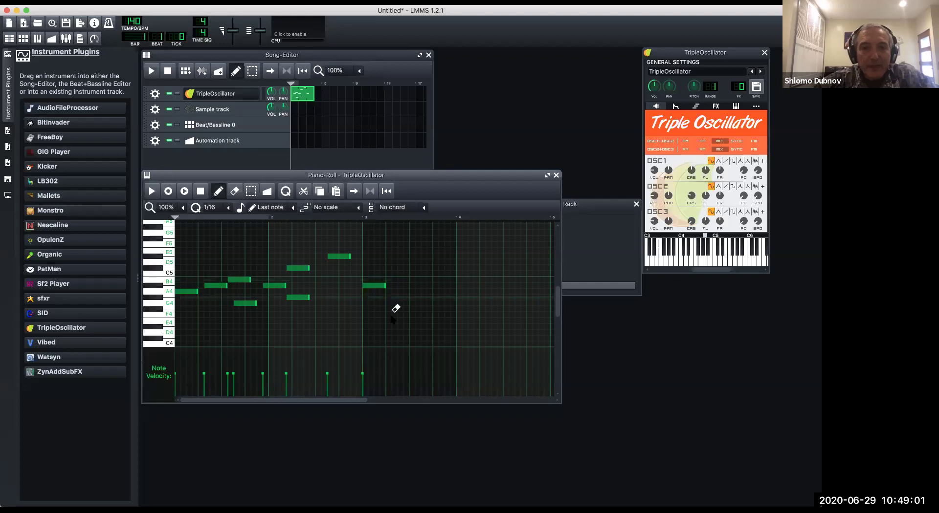
# - Select all notes of the melody in the piano roll and delete them
pyautogui.moveTo(387, 313); pyautogui.dragTo(236, 273)
pyautogui.click(251, 191)
pyautogui.moveTo(414, 324); pyautogui.dragTo(176, 235)
pyautogui.press('Delete')
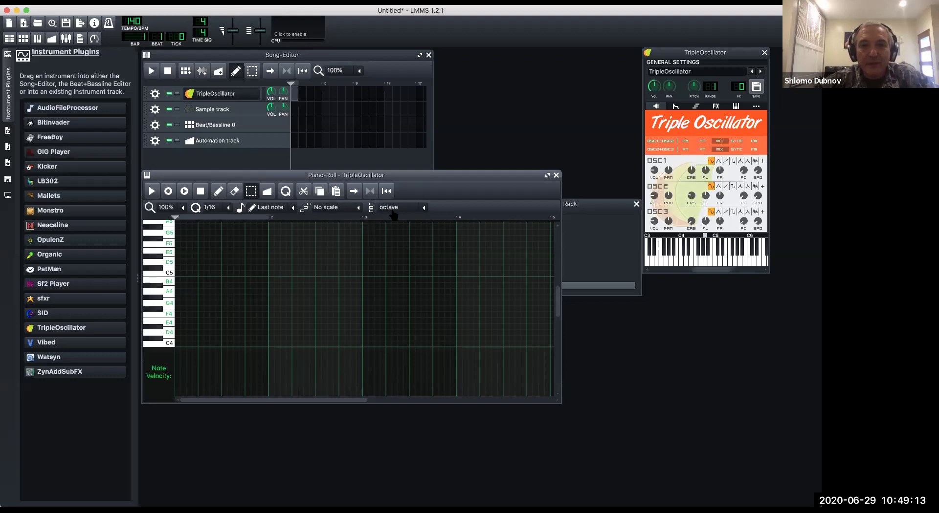
# - Set the chord type to octave and draw a C4–C5 octave in the first bar, plus a C#4 note just before it
pyautogui.click(423, 207)
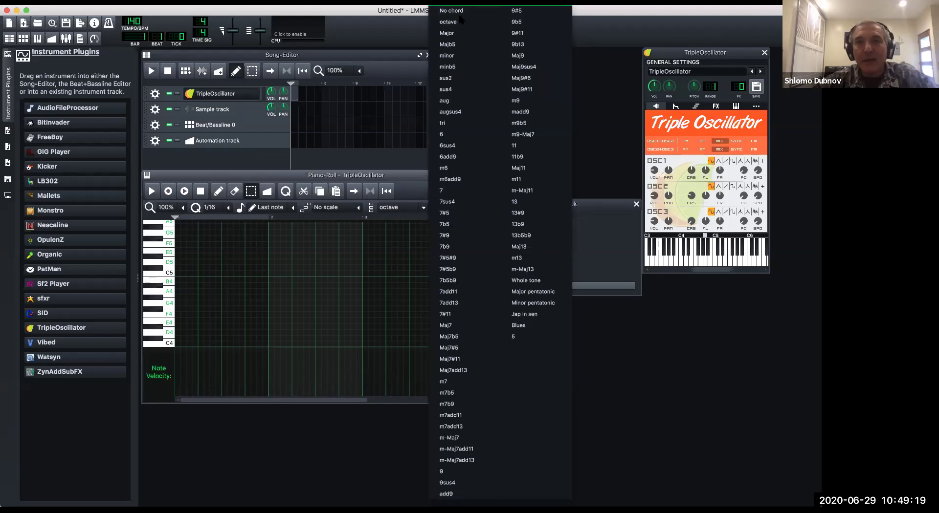
pyautogui.click(454, 22)
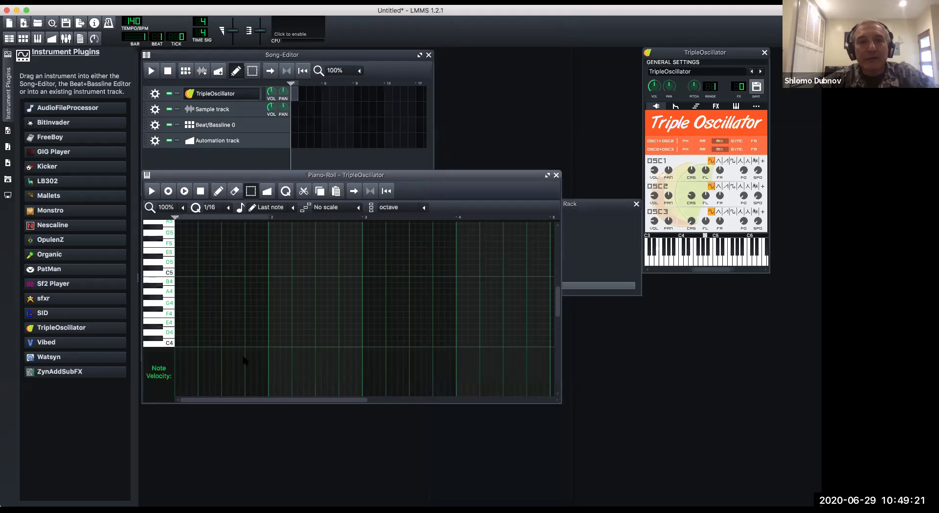
pyautogui.click(201, 345)
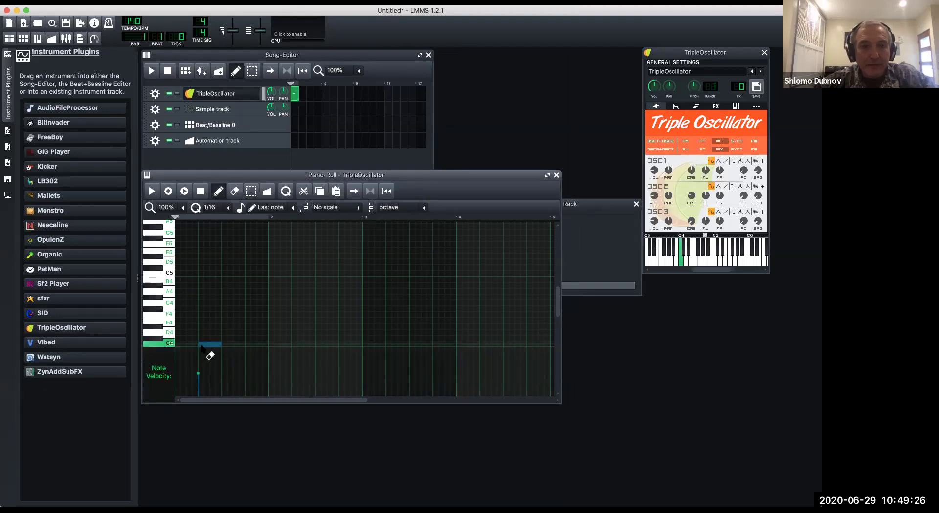
pyautogui.click(203, 275)
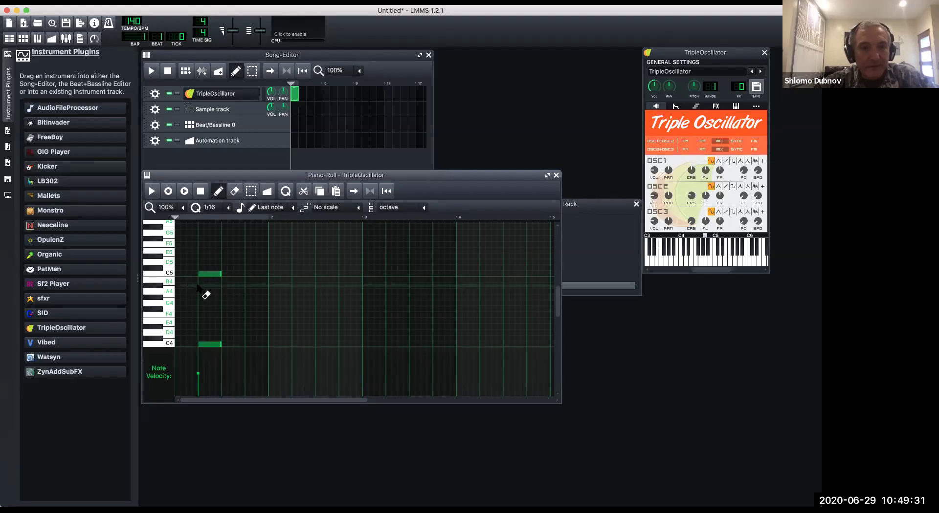
pyautogui.click(184, 338)
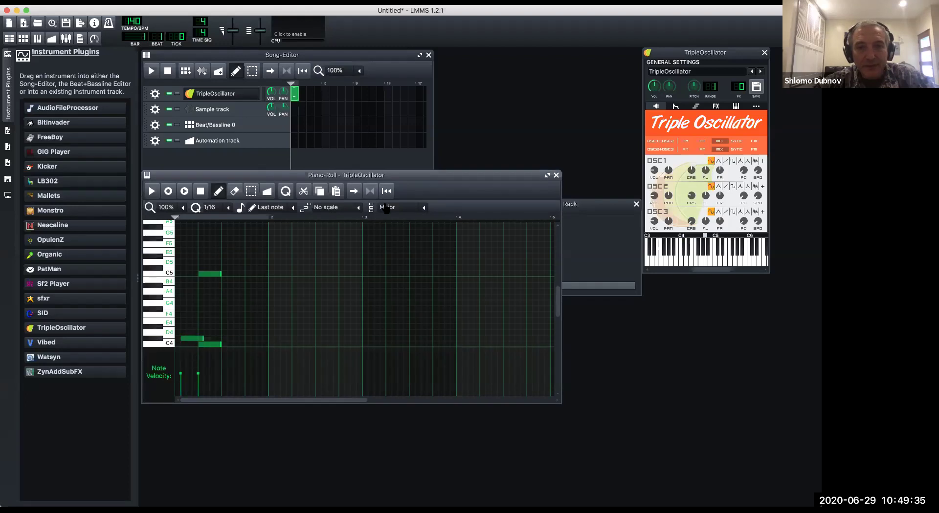
# - Set the chord type to Major, try a chord on E4 in the first bar, and delete it
pyautogui.click(245, 327)
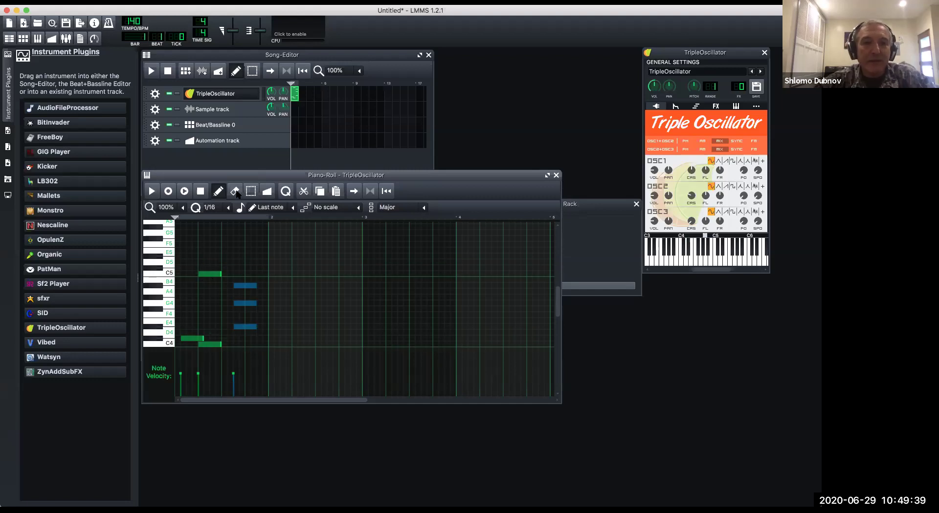
pyautogui.hotkey('shift', 's')
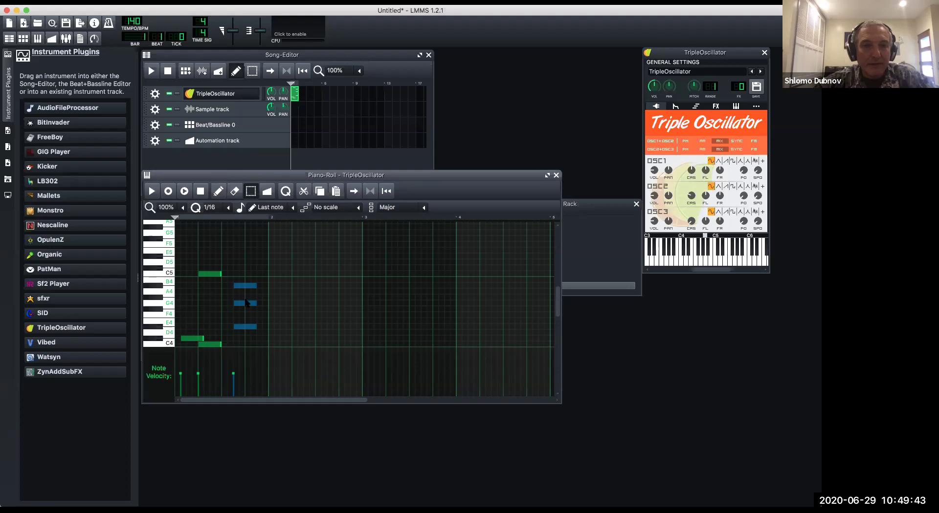
pyautogui.click(233, 352)
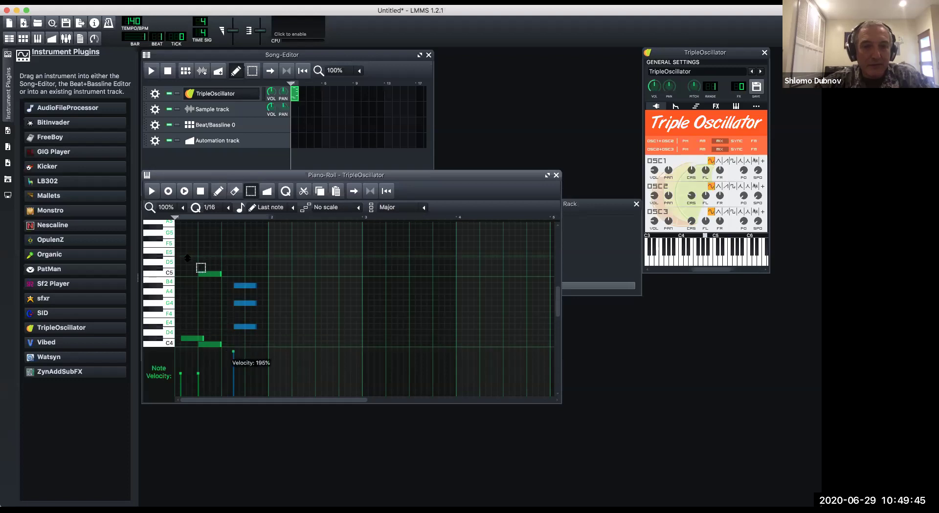
pyautogui.press('Delete')
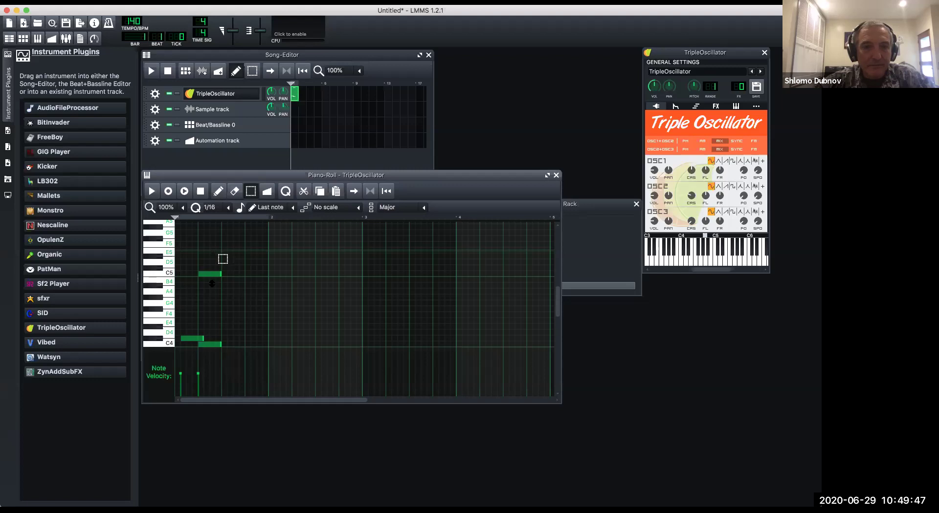
# - Select the leftover octave and C#4 notes in the piano roll and delete them
pyautogui.scroll(-1, 208, 337)
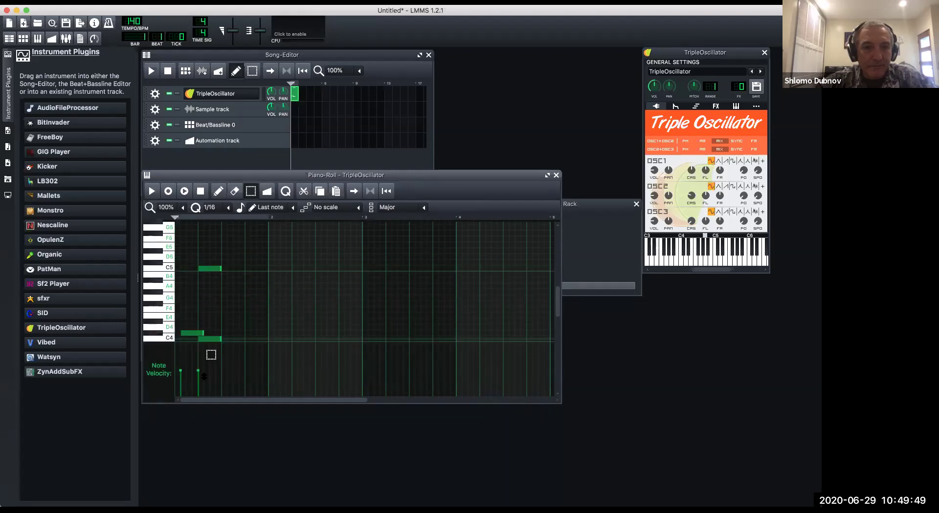
pyautogui.moveTo(204, 376); pyautogui.dragTo(209, 383)
pyautogui.click(249, 195)
pyautogui.moveTo(191, 320); pyautogui.dragTo(237, 380)
pyautogui.press('Delete')
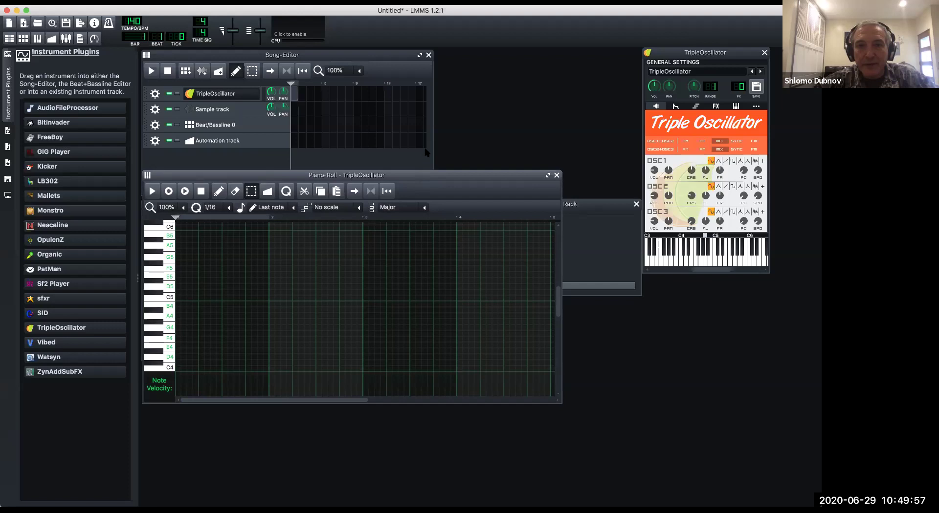
# - Draw a Major chord on C5, shift it to the very start of bar 1, and play it
pyautogui.moveTo(421, 176); pyautogui.dragTo(425, 149)
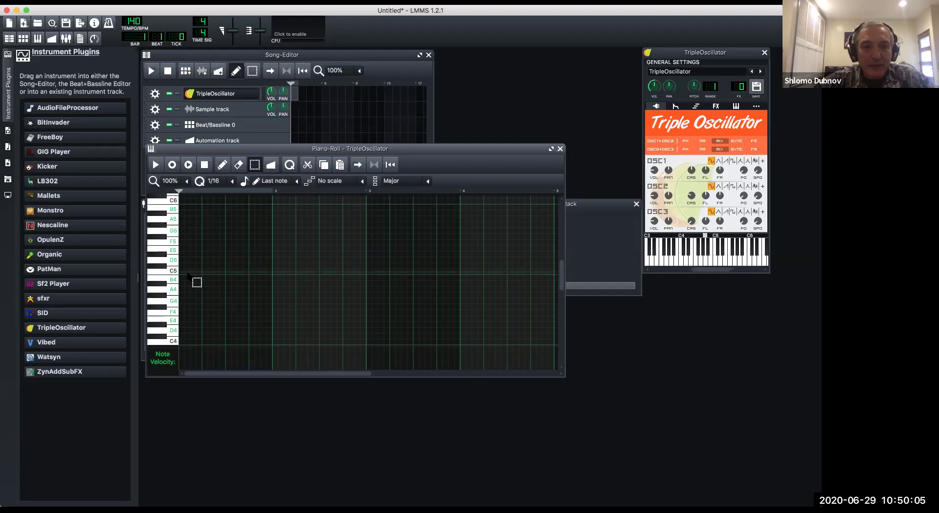
pyautogui.click(222, 166)
pyautogui.click(195, 272)
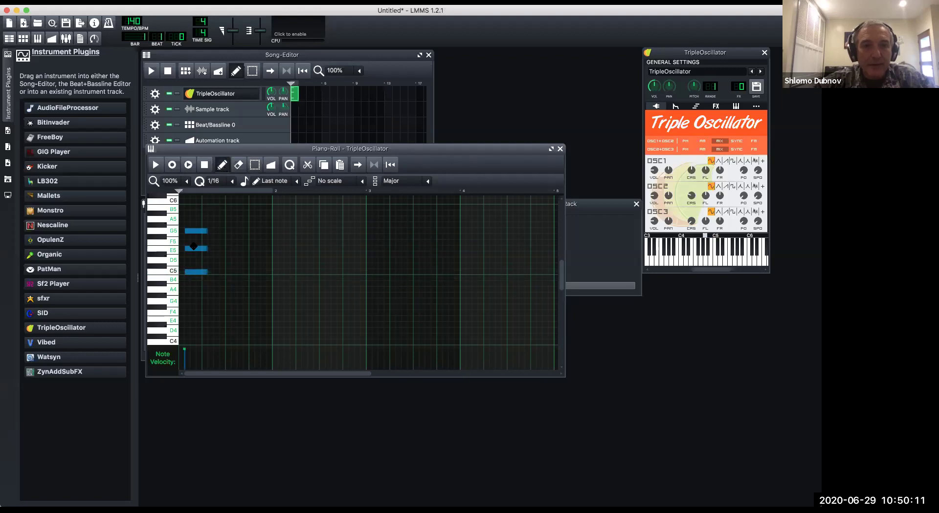
pyautogui.click(190, 230)
pyautogui.moveTo(190, 230); pyautogui.dragTo(184, 231)
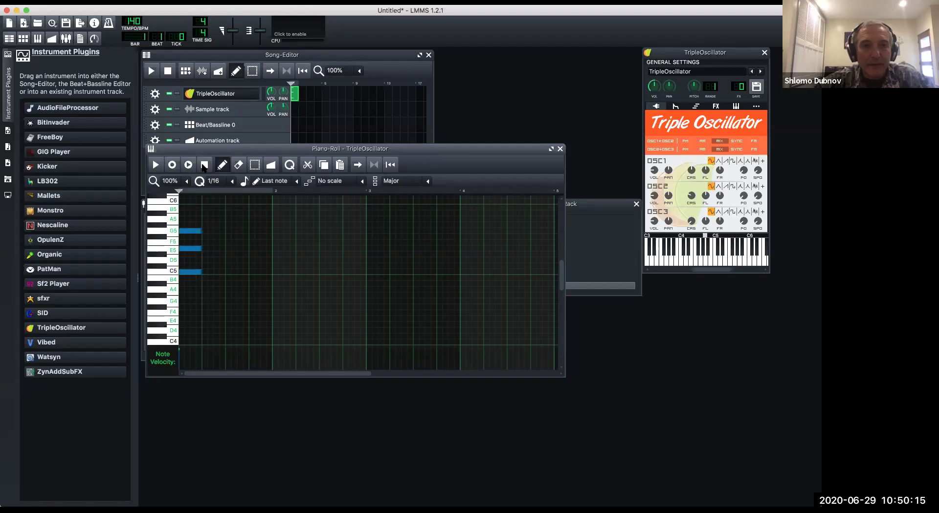
pyautogui.click(151, 165)
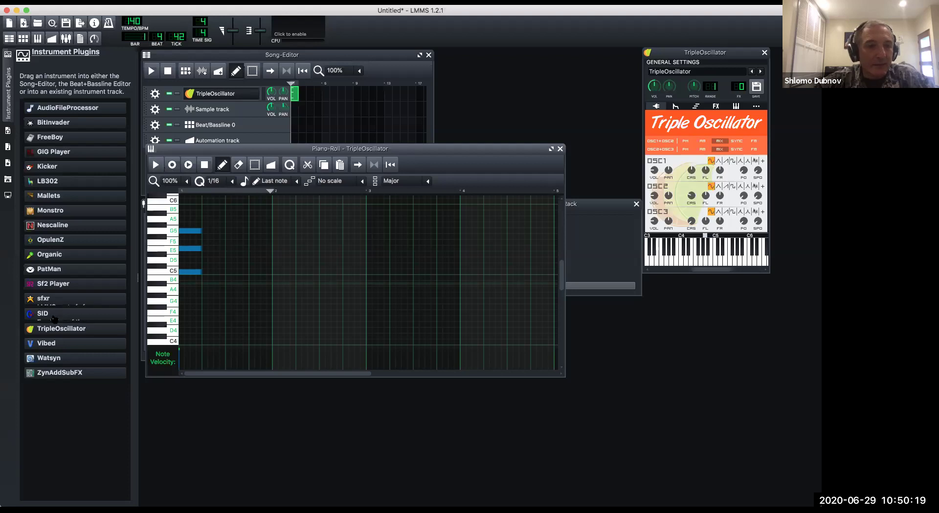
# - Replace the TripleOscillator instrument with Sf2 Player and play the C5 Major chord with it
pyautogui.moveTo(59, 302)
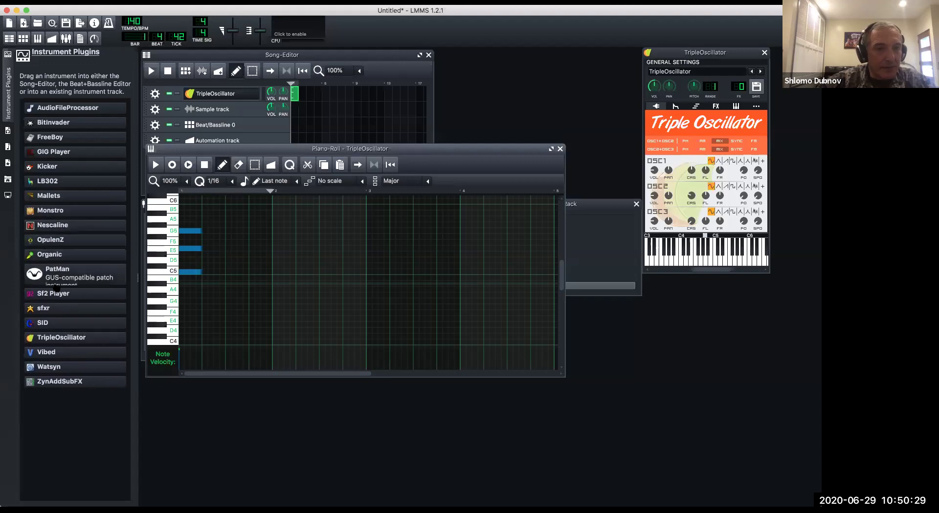
pyautogui.moveTo(57, 290); pyautogui.dragTo(235, 100)
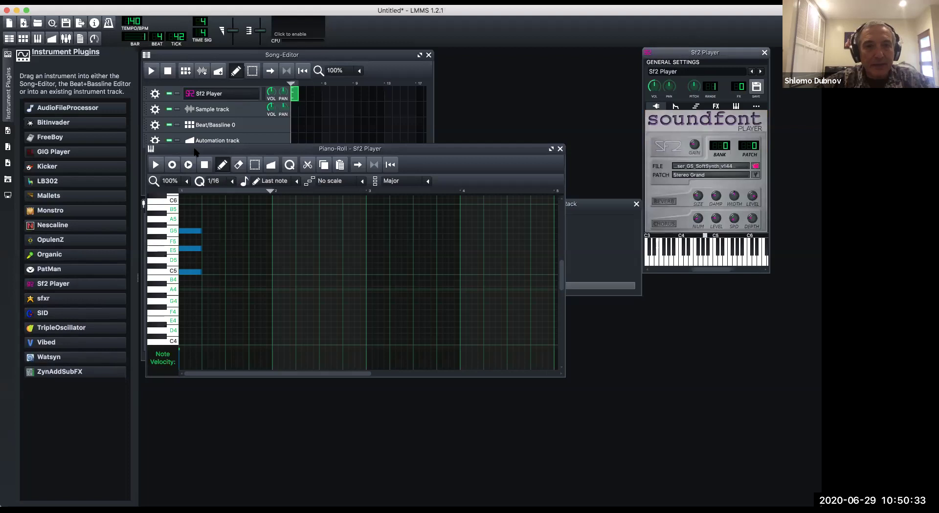
pyautogui.click(155, 166)
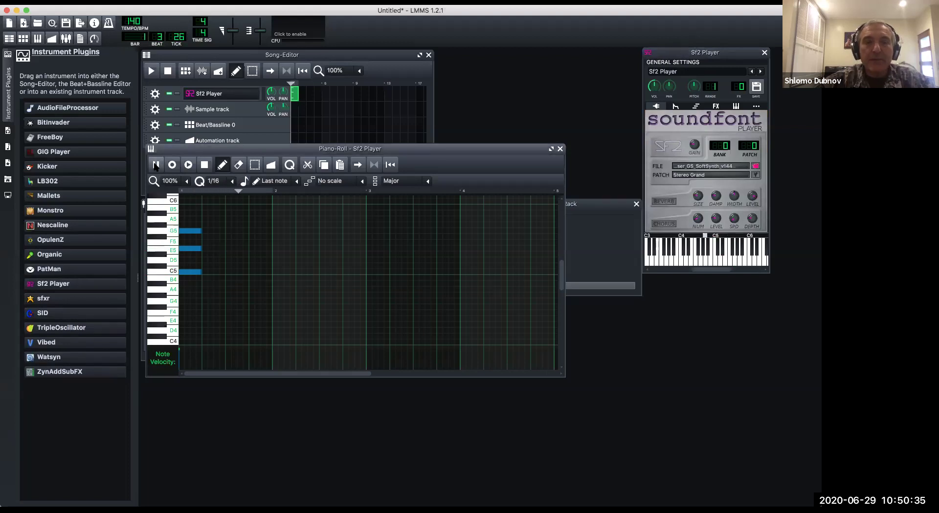
pyautogui.click(204, 165)
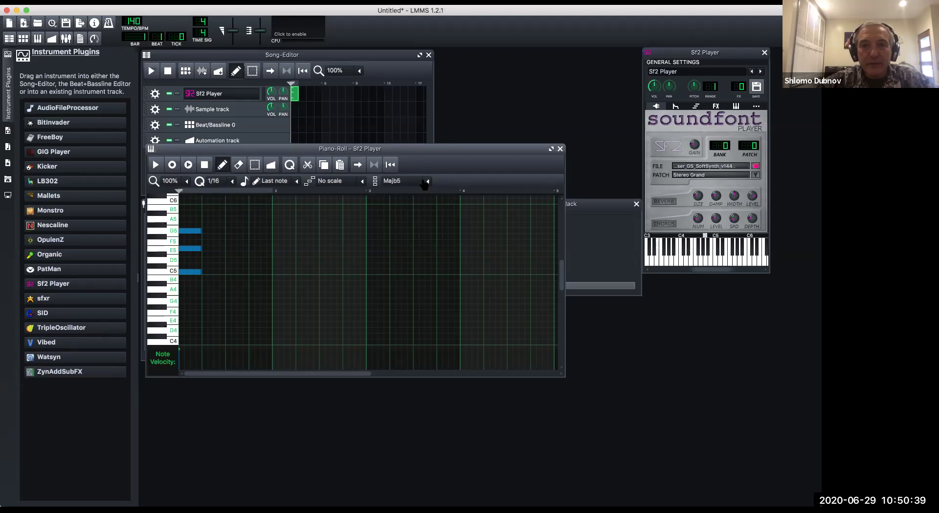
# - Add a Majb5 chord on C5 after the Major chord in bar 1 and play both chords
pyautogui.click(213, 274)
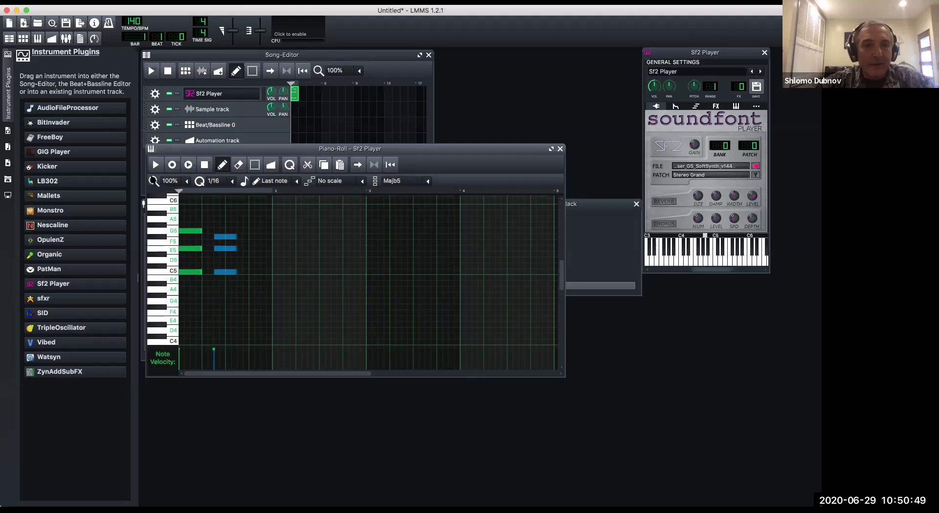
pyautogui.click(155, 165)
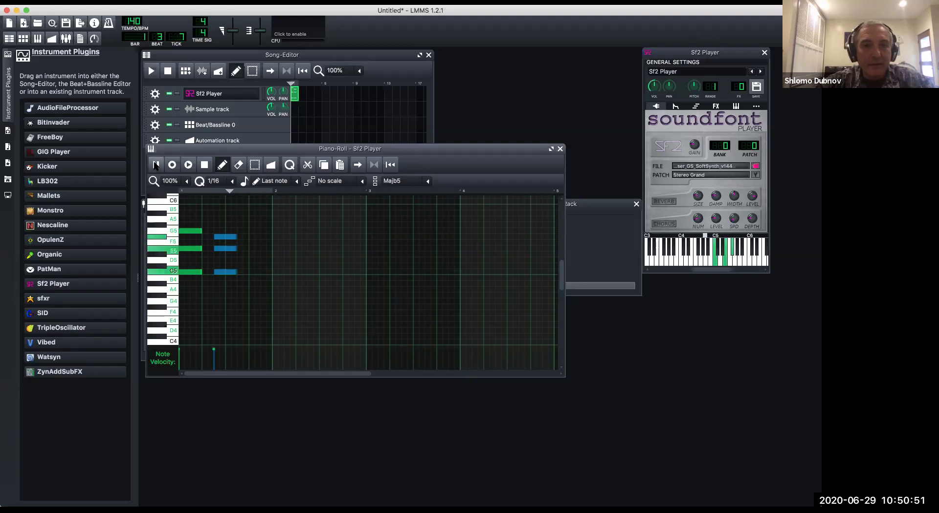
pyautogui.click(204, 165)
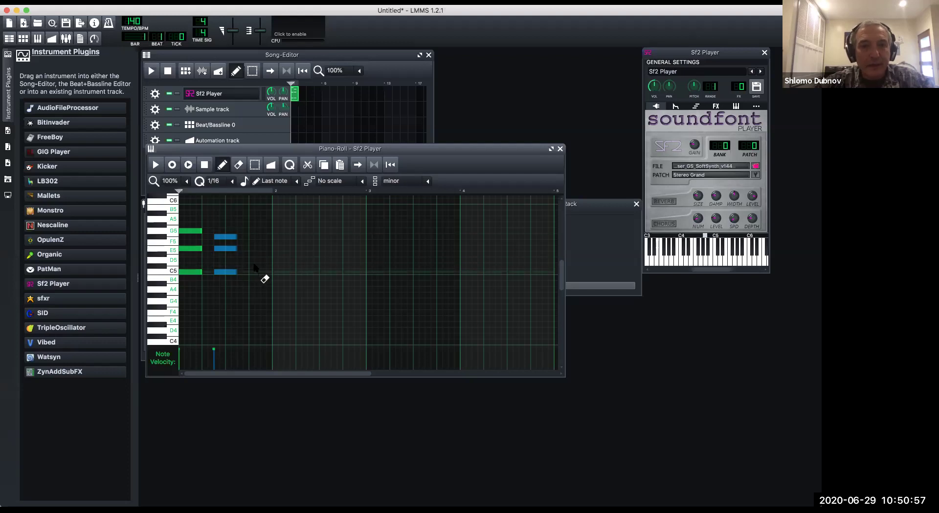
# - Add a minor chord on C#5 in the last beat of bar 1 and play the chord sequence
pyautogui.click(254, 225)
pyautogui.click(254, 248)
pyautogui.click(254, 266)
pyautogui.click(155, 165)
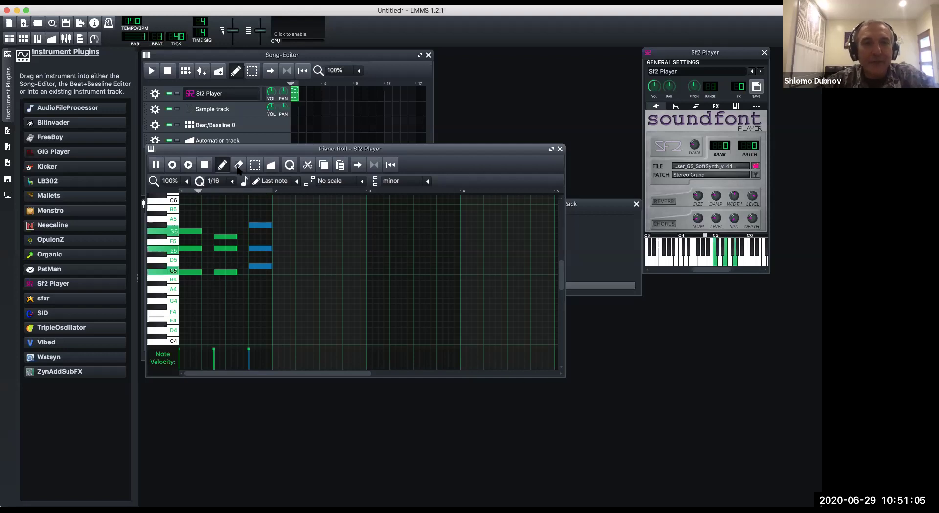
pyautogui.click(205, 165)
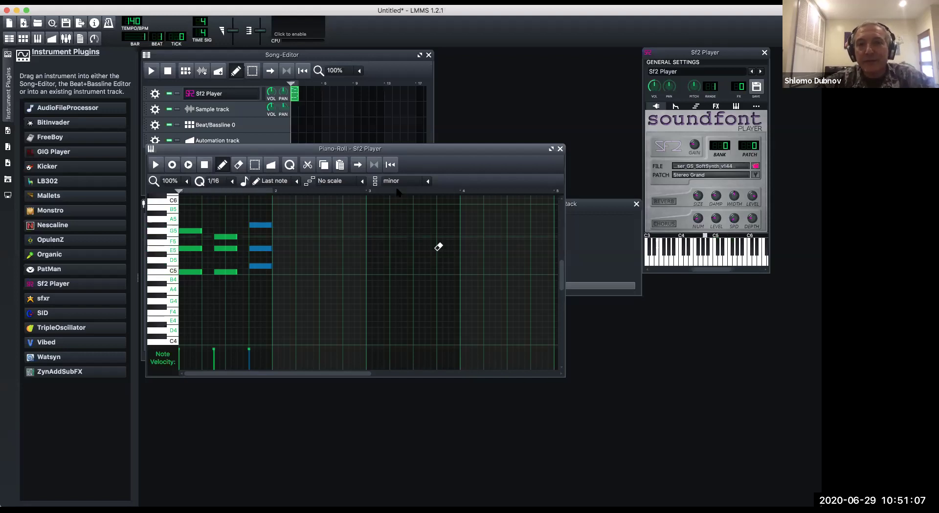
# - Add a 7add13 chord on C5 in the second half of bar 2, play the sequence and stop playback
pyautogui.click(428, 181)
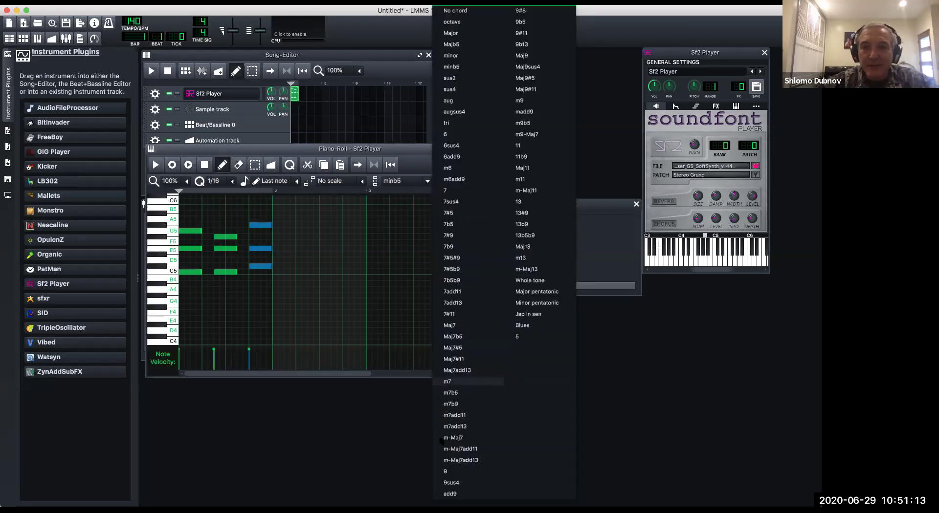
pyautogui.click(453, 303)
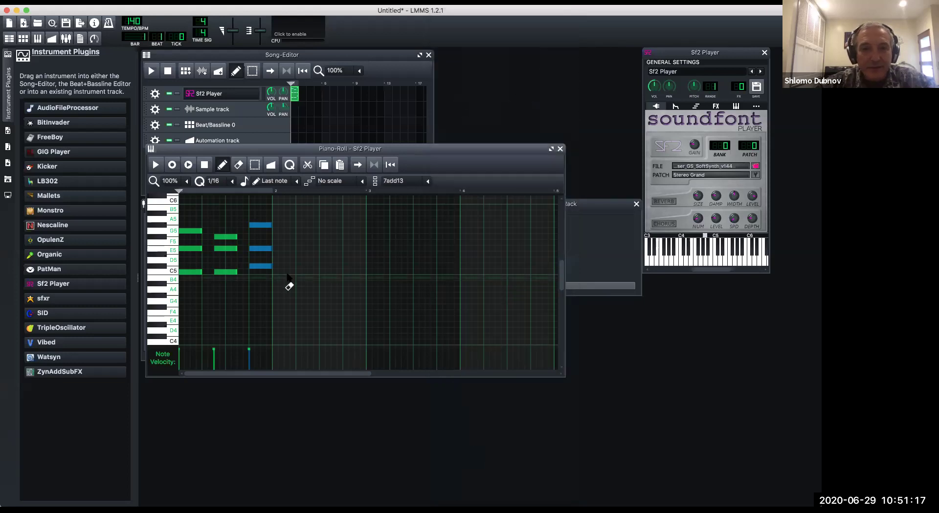
pyautogui.click(327, 272)
pyautogui.click(151, 164)
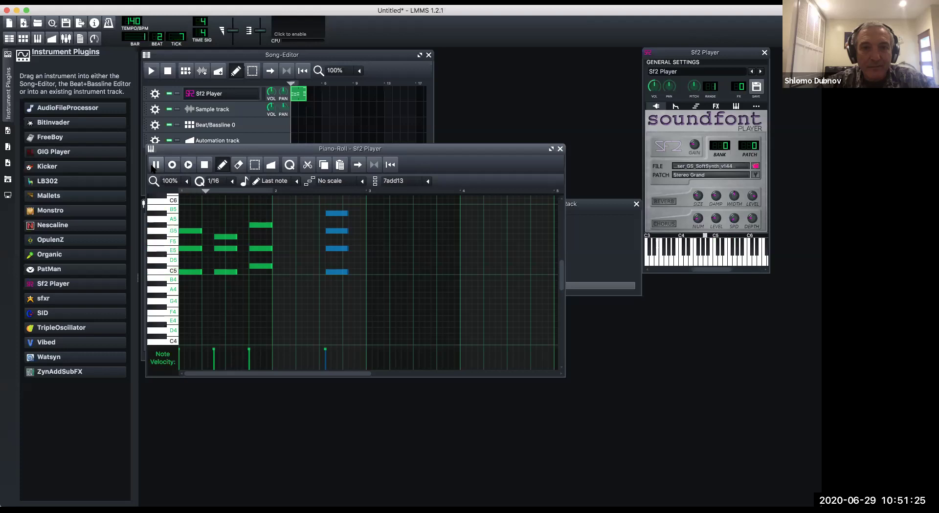
pyautogui.click(204, 165)
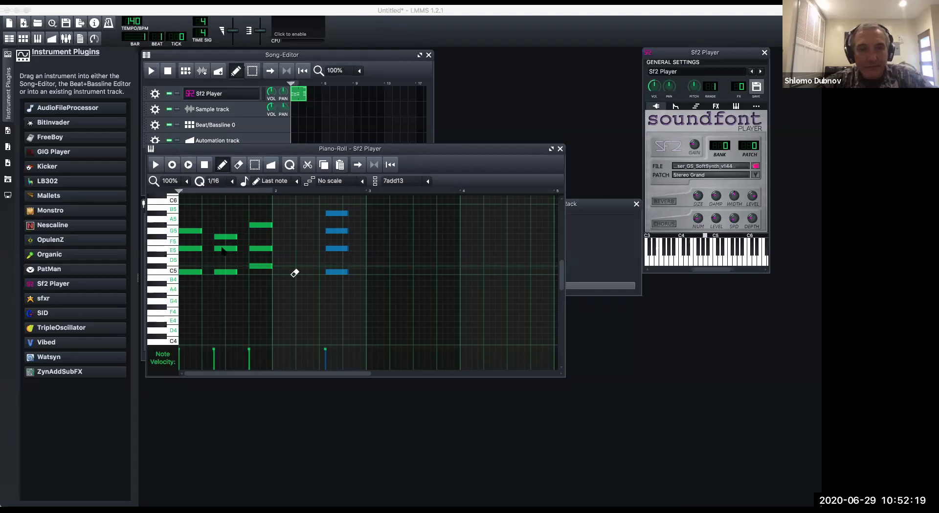
# - Switch from LMMS to the presentation's Software Demos slide
pyautogui.press('super+Tab')
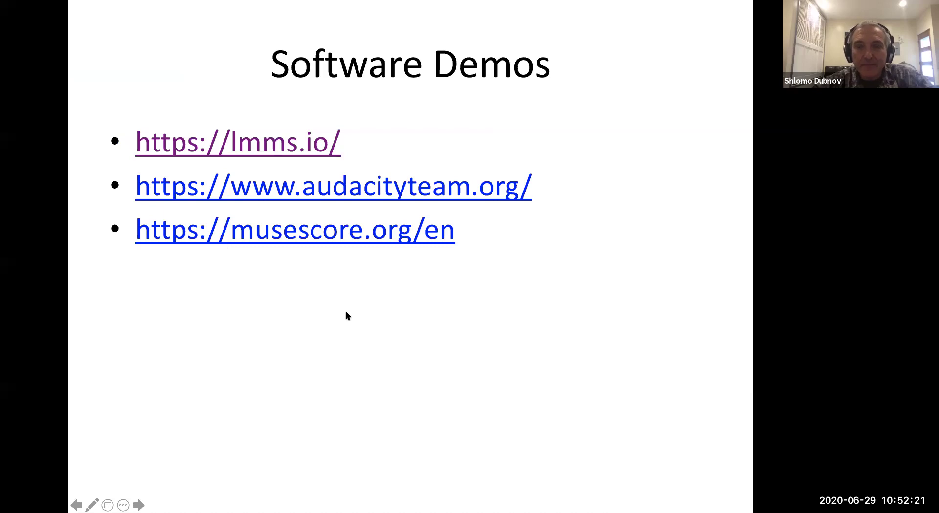